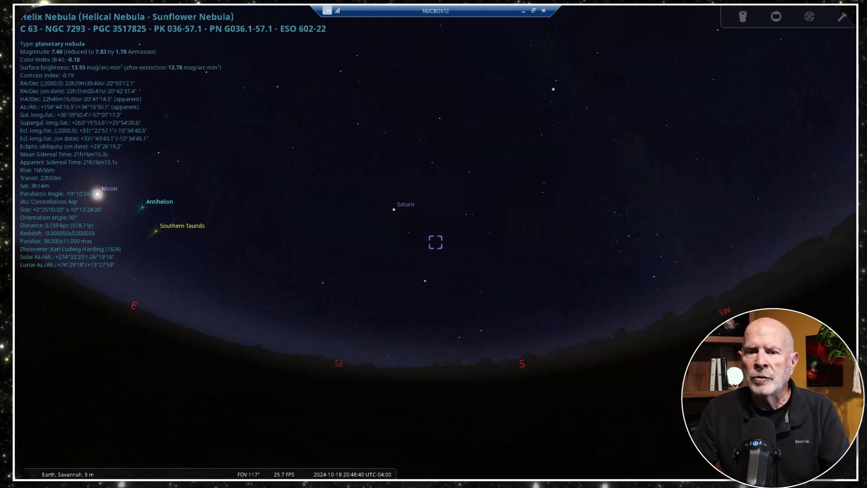
# Turn on the constellation lines, constellation labels and constellation artwork around the Helix Nebula in the sky view.
pyautogui.click(49, 471)
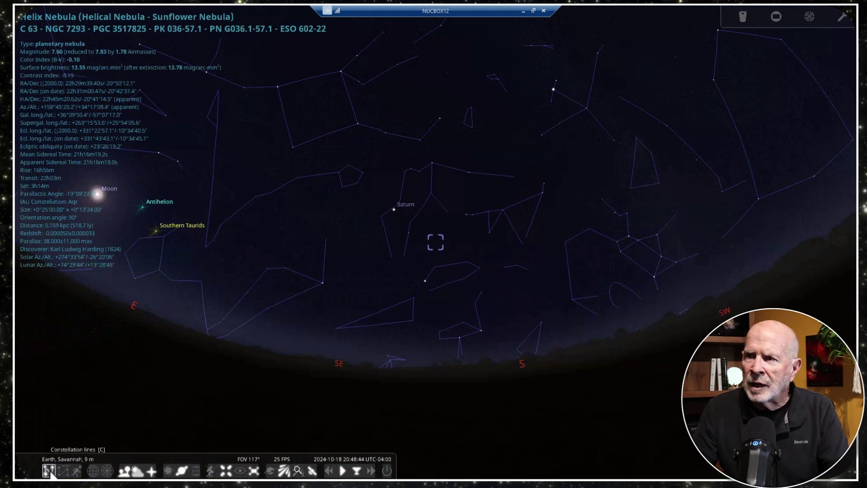
pyautogui.click(62, 471)
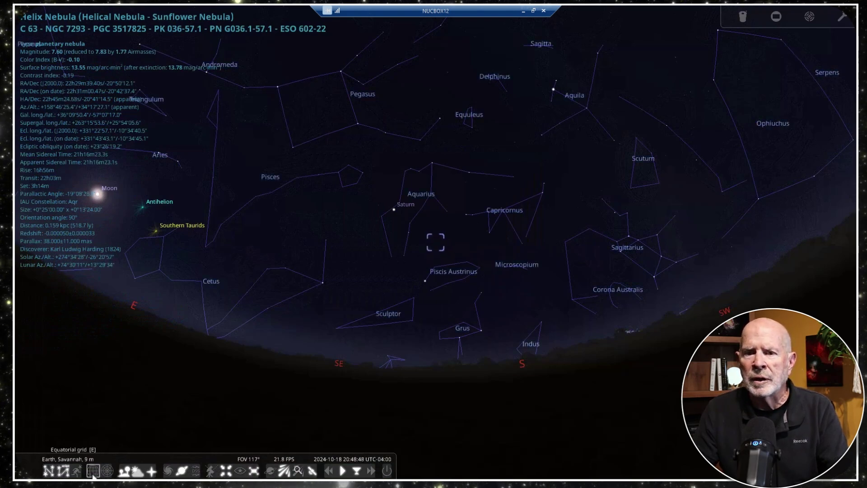
pyautogui.click(78, 471)
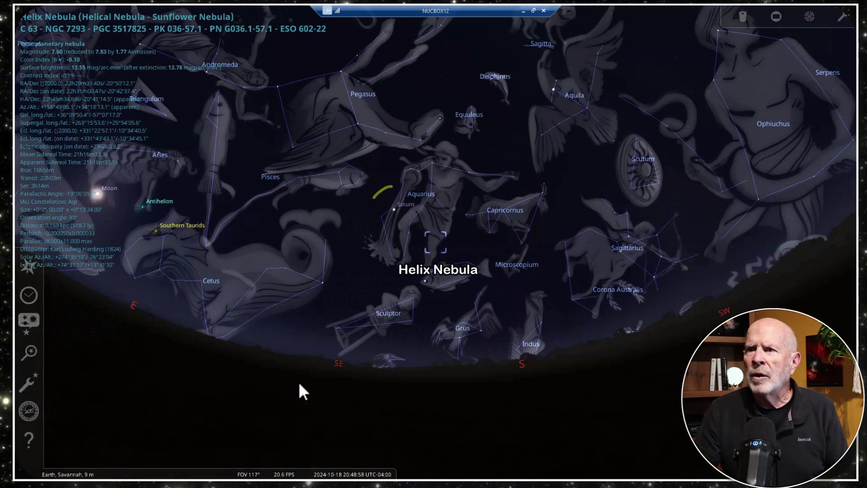
pyautogui.click(393, 217)
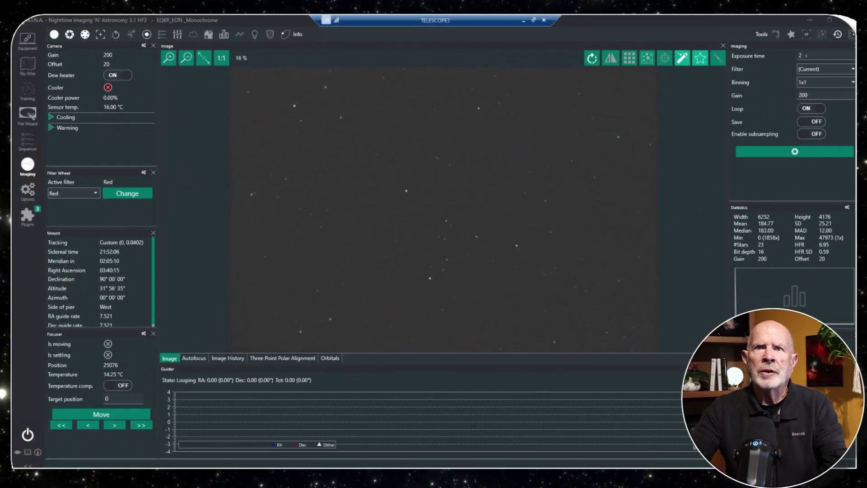
# In N.I.N.A., send the Helix Nebula from the Sky Atlas to the framing assistant and add it to the sequencer using the Pats_Narrowband_Main template.
pyautogui.click(30, 60)
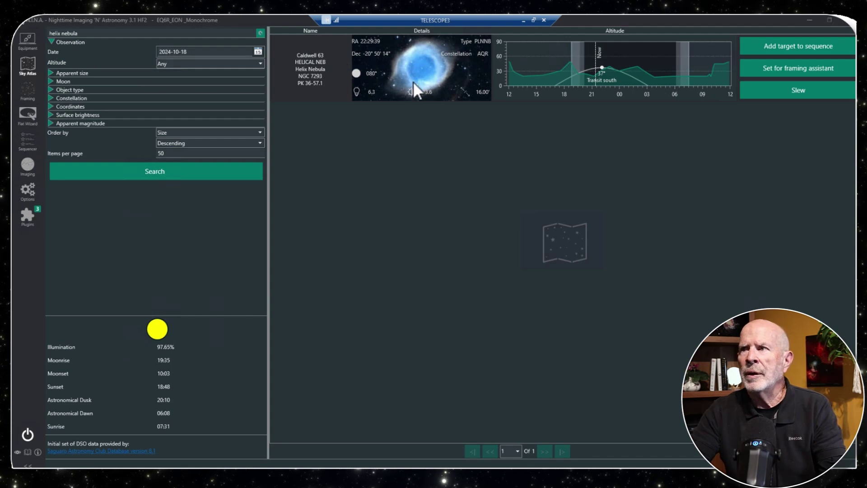
pyautogui.click(780, 68)
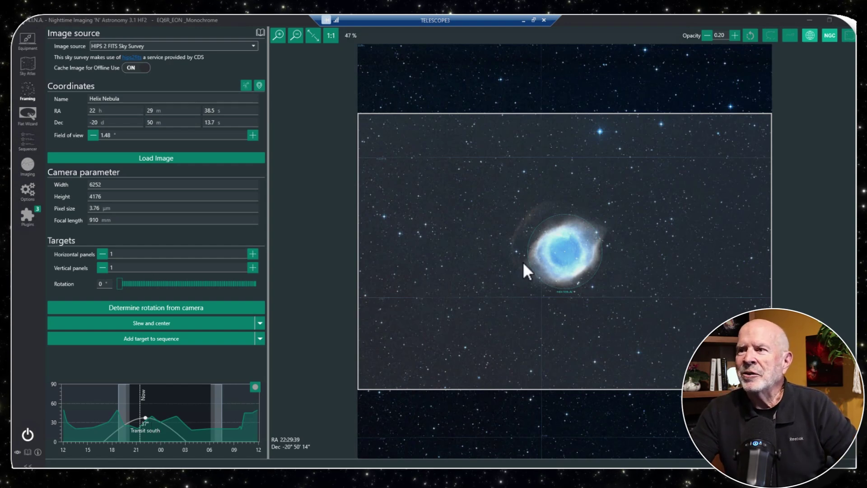
pyautogui.click(157, 337)
pyautogui.moveTo(172, 358)
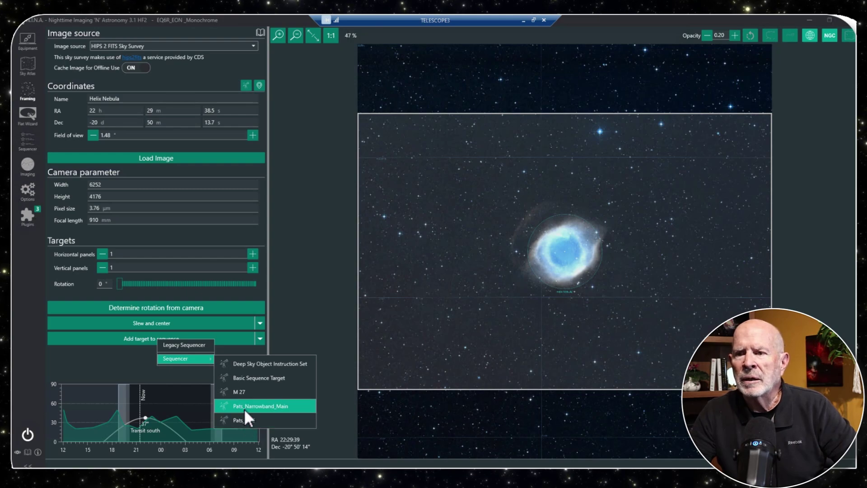
pyautogui.click(244, 406)
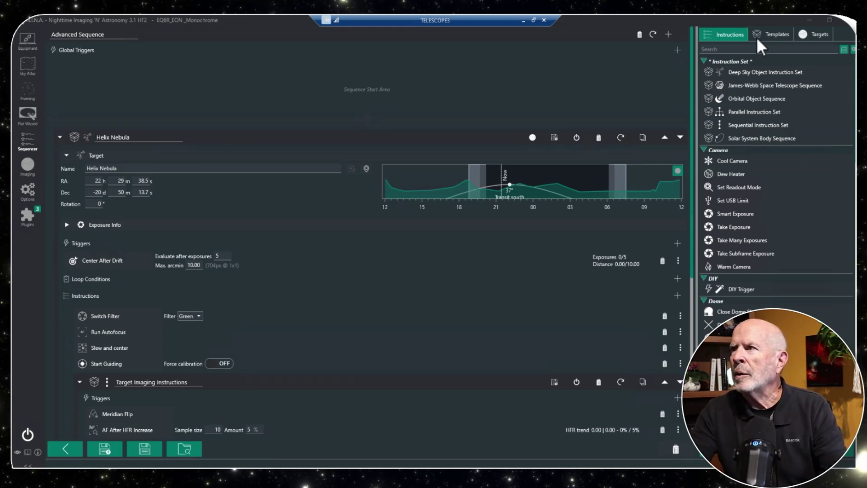
# Add the Pats_Start_Menu template to the sequence start area and the Pats_End_Menu template to the sequence end area.
pyautogui.click(770, 31)
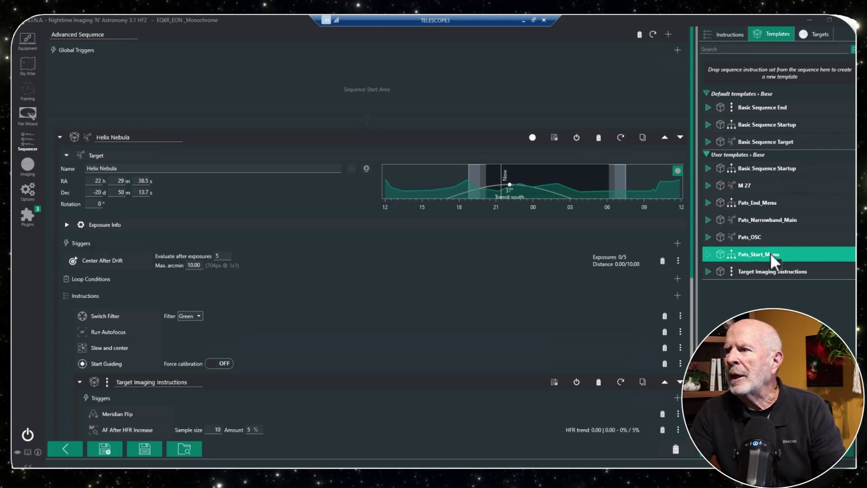
pyautogui.moveTo(770, 254); pyautogui.dragTo(344, 80)
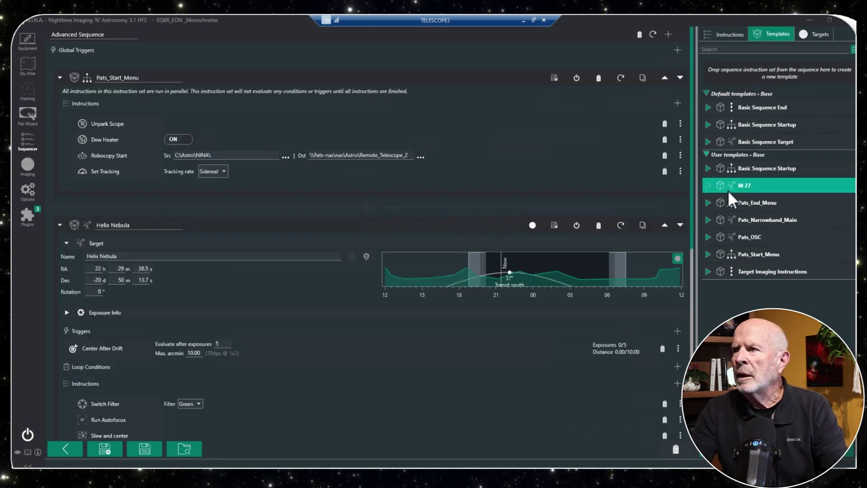
pyautogui.scroll(-8, 694, 200)
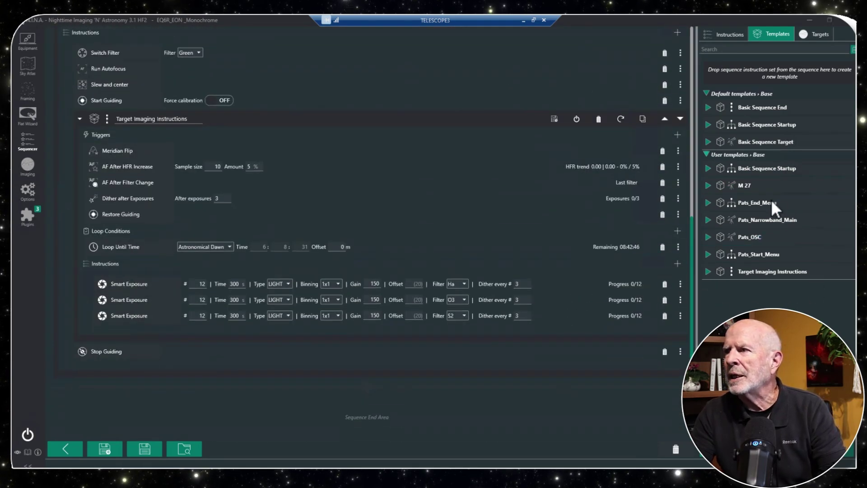
pyautogui.moveTo(767, 200); pyautogui.dragTo(334, 406)
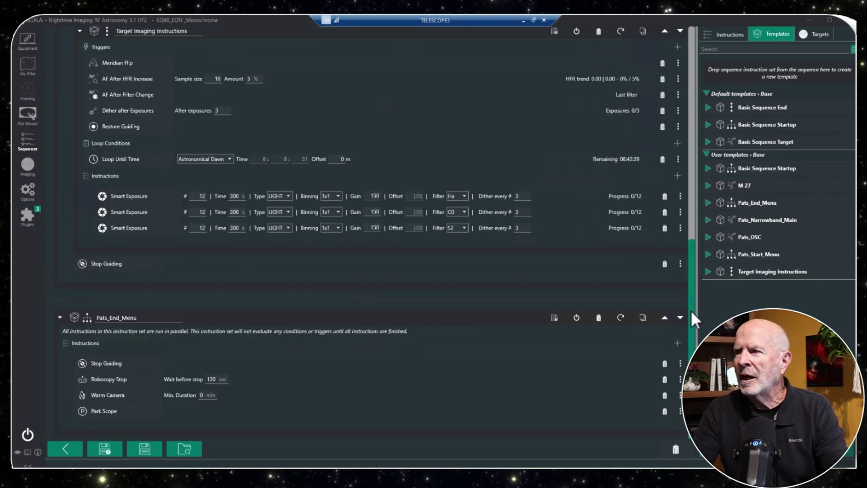
# Set the filter of the second Smart Exposure to Red and of the third Smart Exposure to Green.
pyautogui.moveTo(690, 310); pyautogui.dragTo(695, 270)
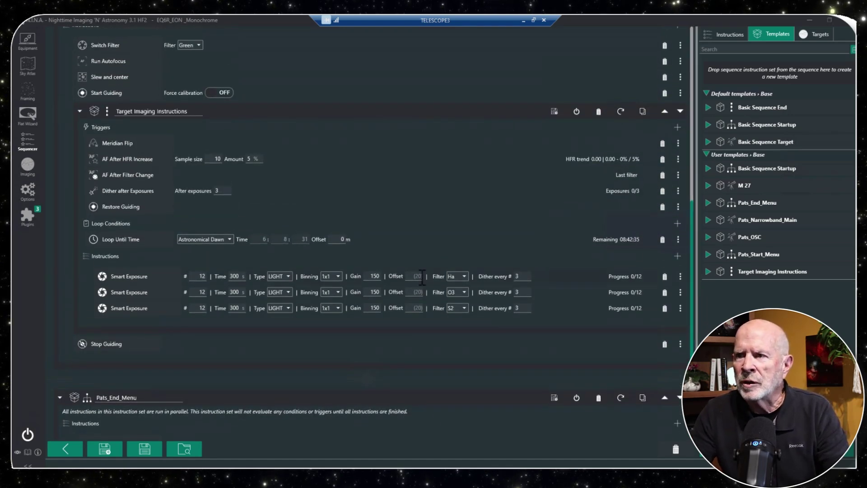
pyautogui.click(466, 292)
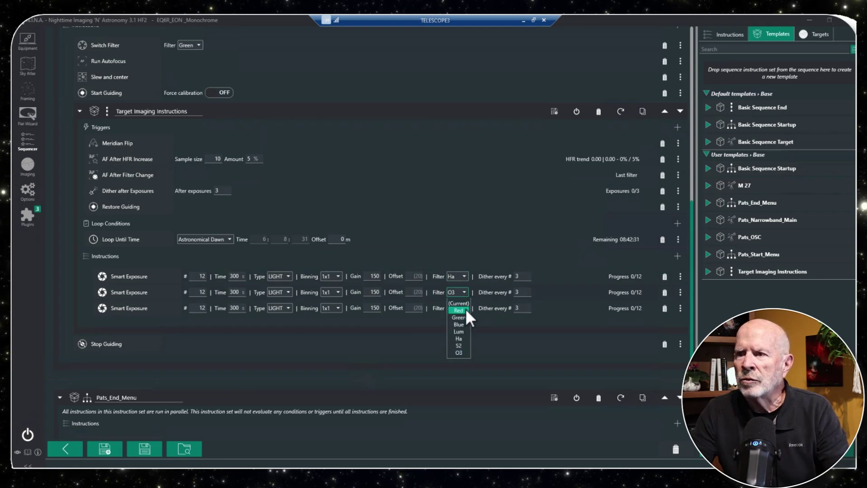
pyautogui.click(465, 308)
pyautogui.click(467, 306)
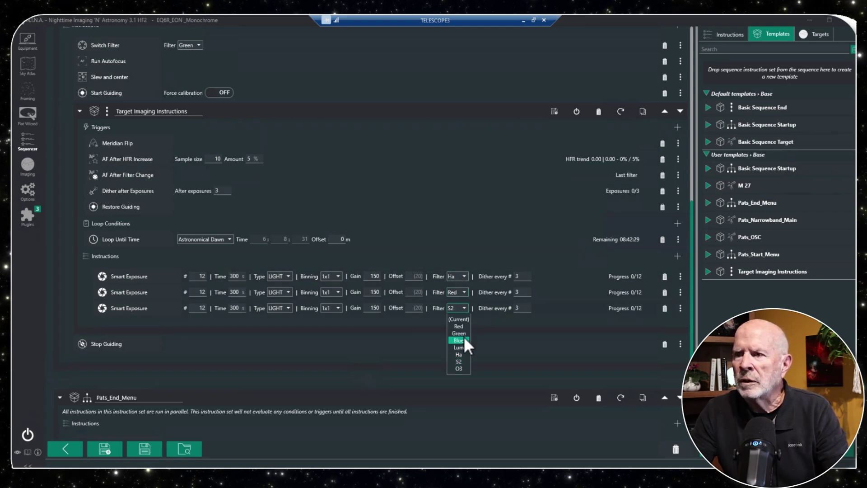
pyautogui.click(459, 333)
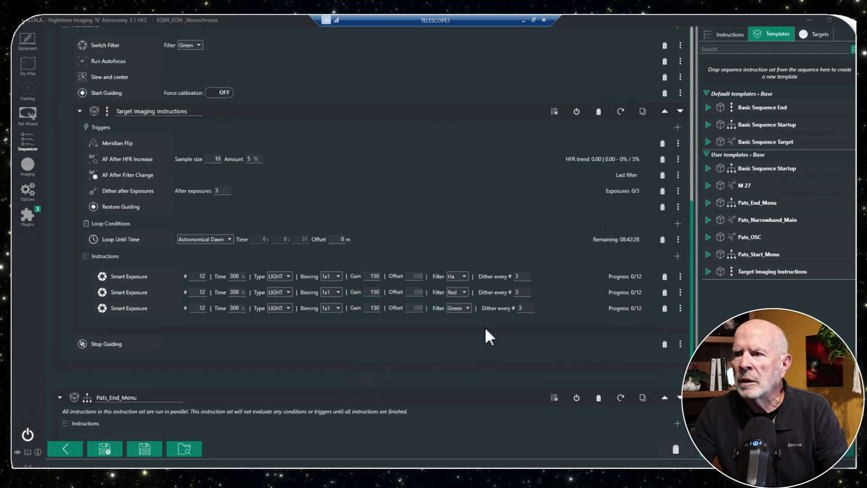
# Duplicate the Green Smart Exposure and set the copy's filter to Blue.
pyautogui.click(681, 309)
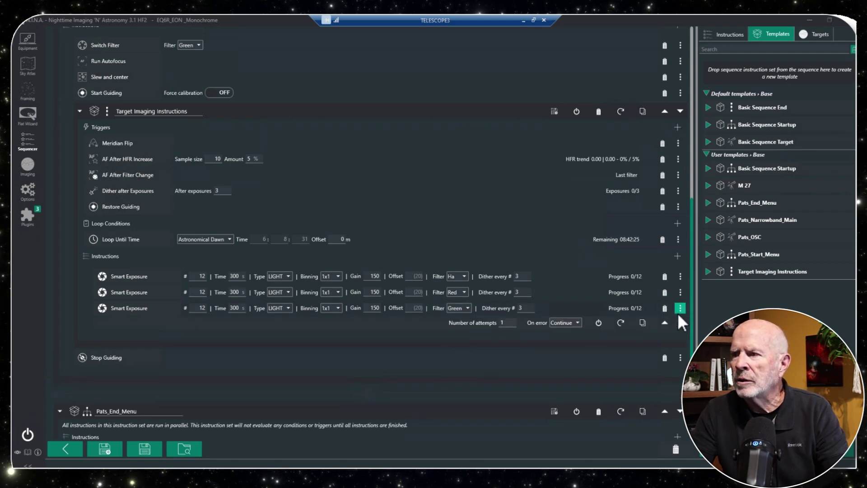
pyautogui.click(643, 322)
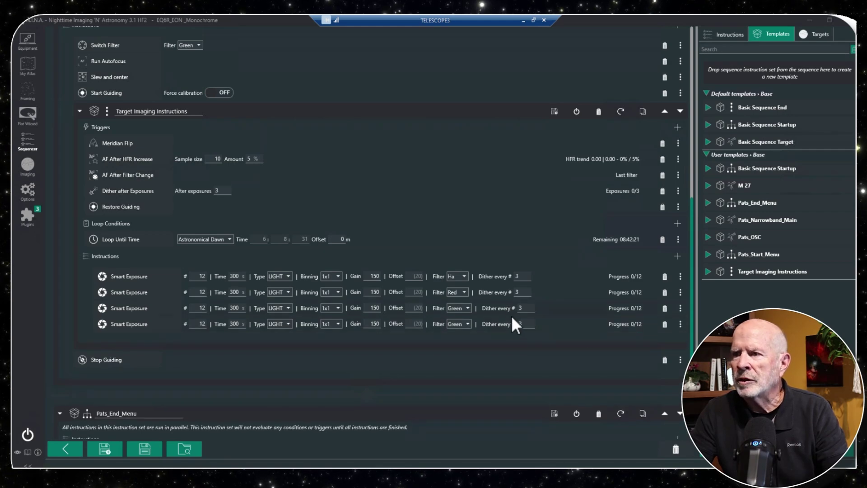
pyautogui.click(471, 323)
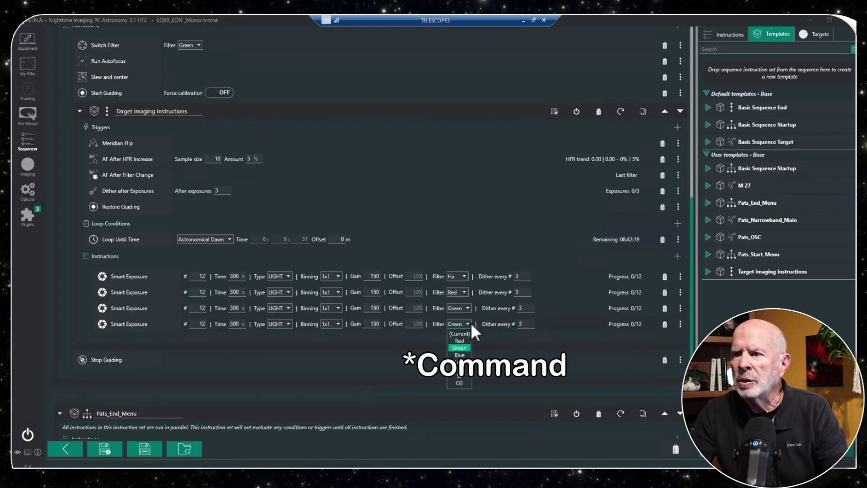
pyautogui.click(465, 357)
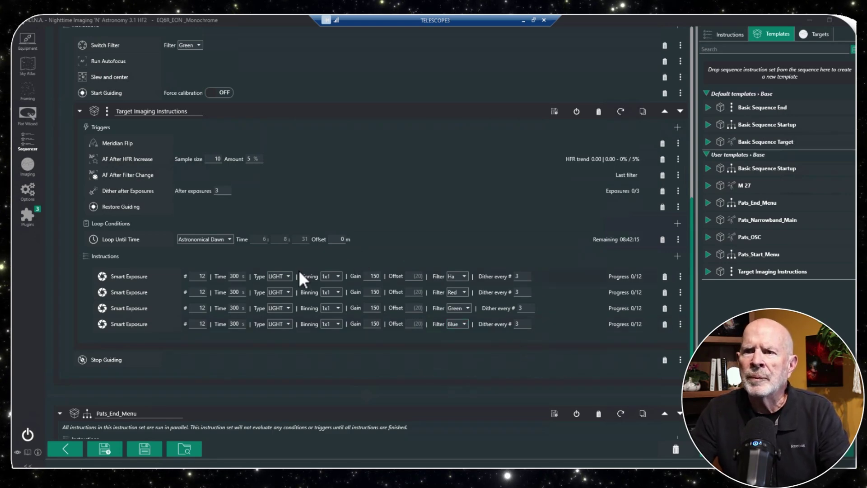
# Set the exposure time of all four Smart Exposures (Ha, Red, Green and Blue) to 180 s.
pyautogui.click(240, 276)
pyautogui.write('18')
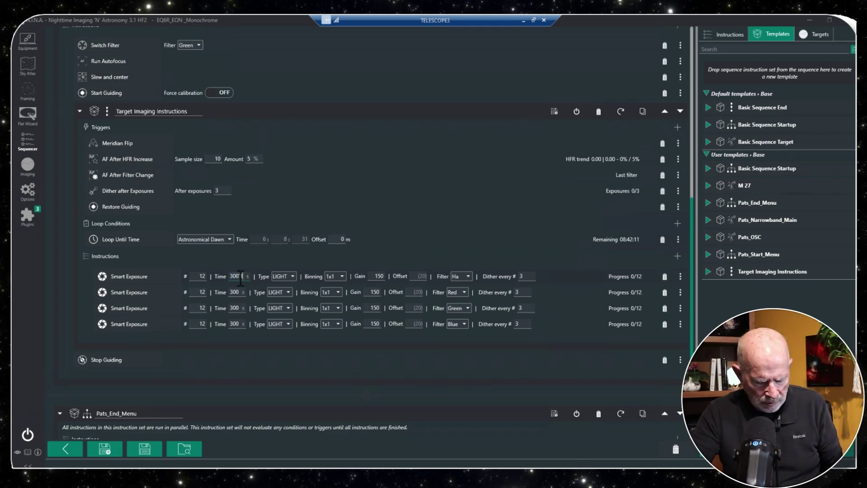
pyautogui.write('0')
pyautogui.doubleClick(235, 292)
pyautogui.write('180')
pyautogui.doubleClick(235, 308)
pyautogui.write('180')
pyautogui.doubleClick(235, 324)
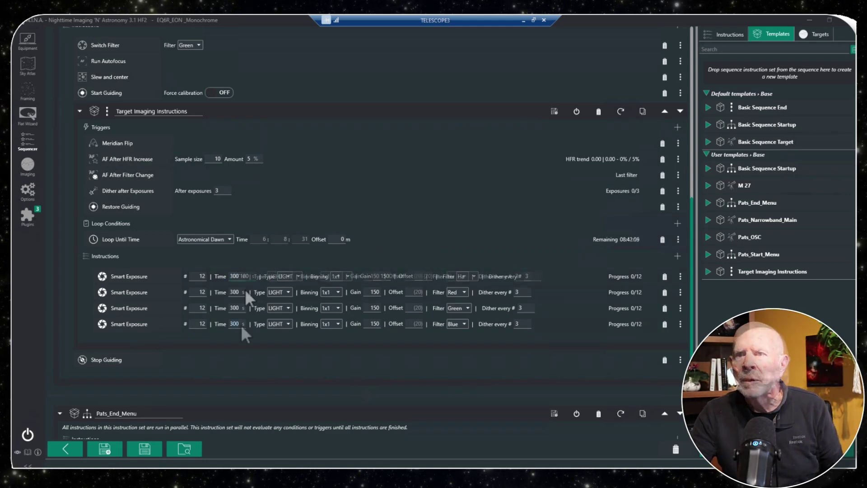
pyautogui.write('180')
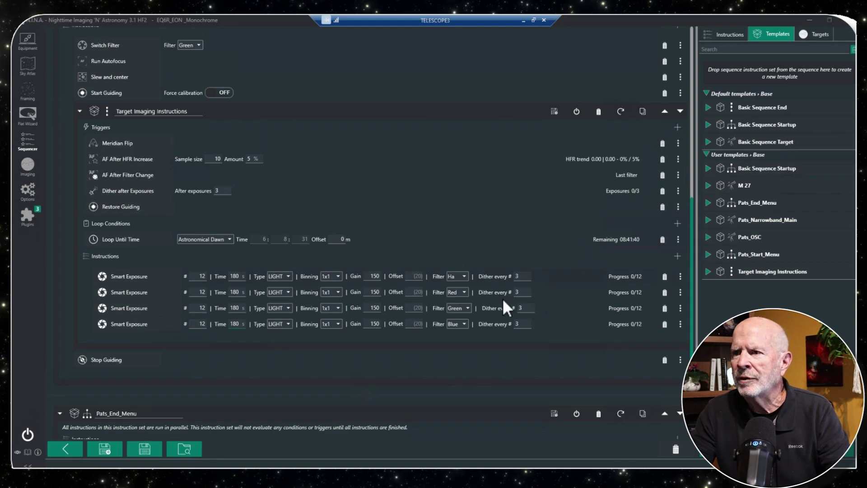
# Delete the Dither after Exposures trigger and set the Center After Drift trigger's maximum drift to 2 arcmin.
pyautogui.click(662, 191)
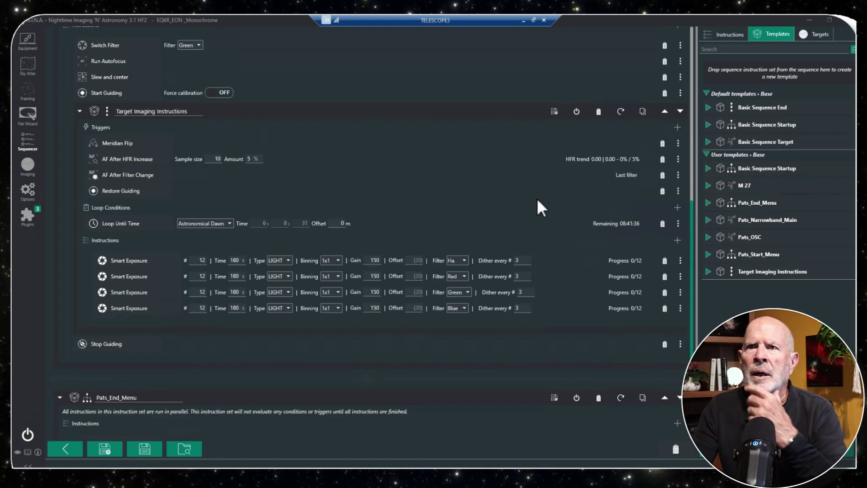
pyautogui.scroll(1, 388, 202)
pyautogui.scroll(1, 387, 199)
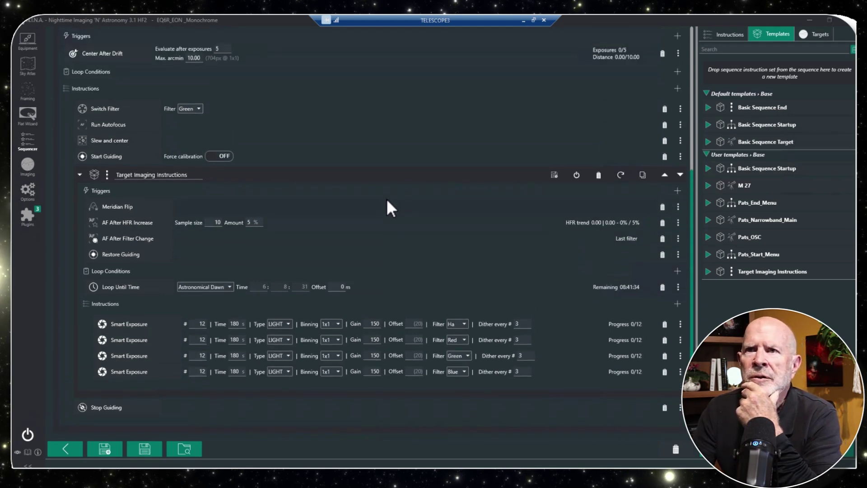
pyautogui.scroll(1, 383, 192)
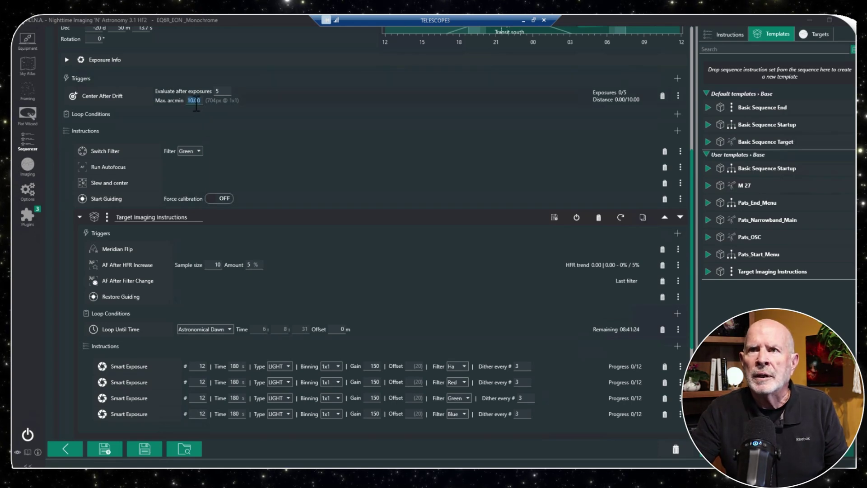
pyautogui.doubleClick(197, 100)
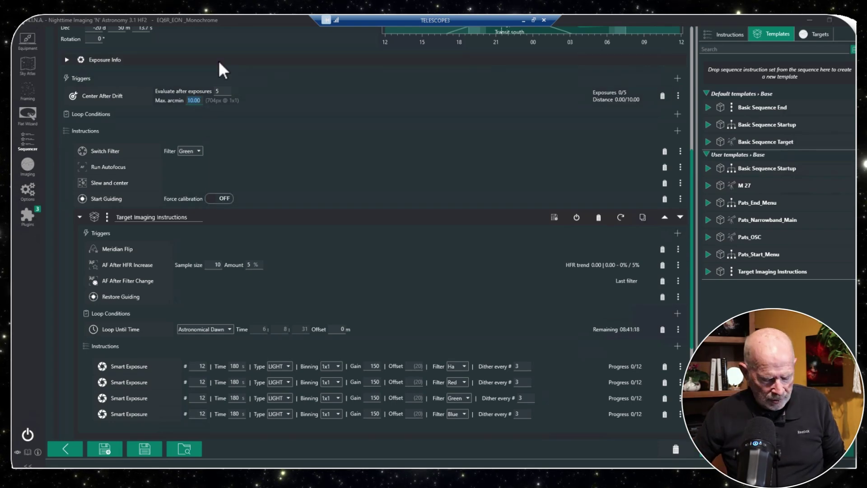
pyautogui.write('2')
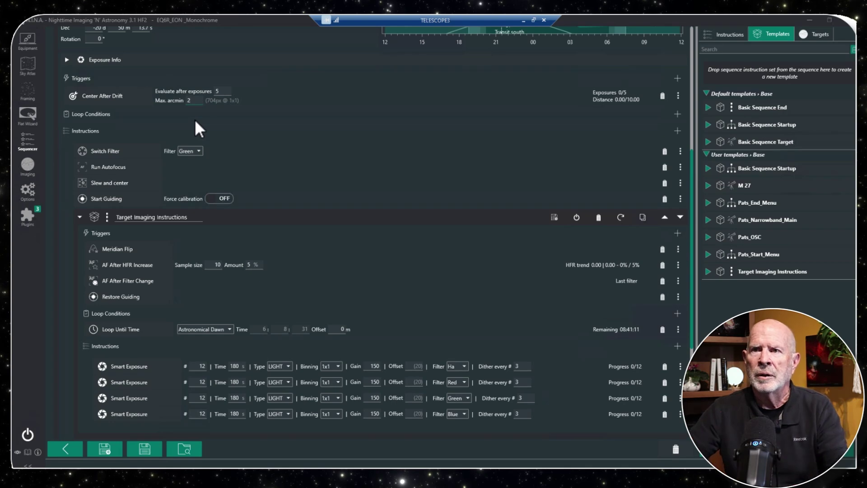
# Set the Switch Filter instruction that precedes the autofocus run to the Lum filter.
pyautogui.click(201, 150)
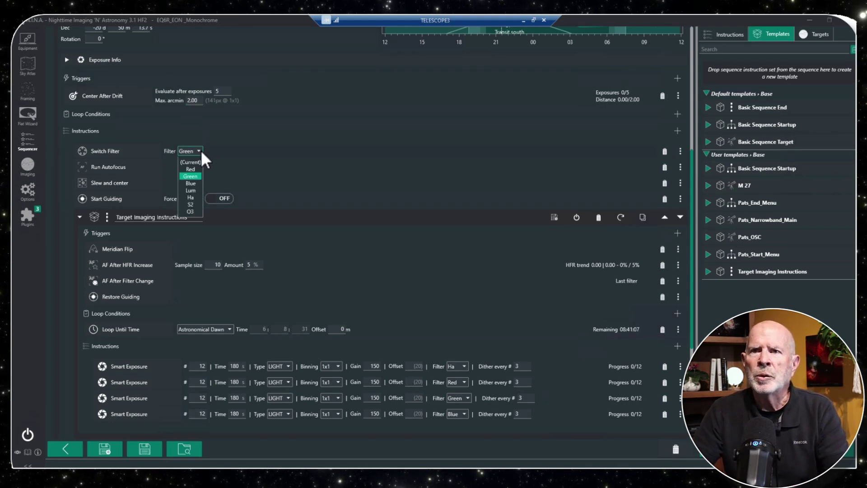
pyautogui.click(197, 191)
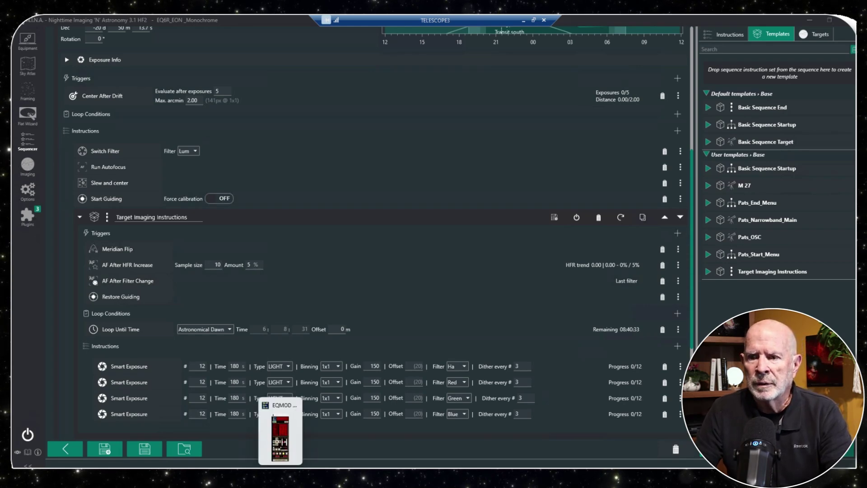
# Bring up the EQMOD window to check the mount position and park status, and minimize it again.
pyautogui.click(280, 431)
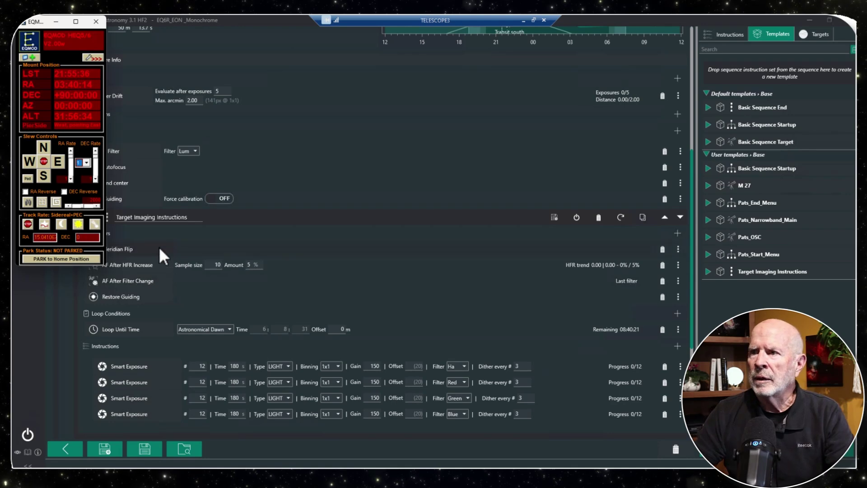
pyautogui.click(56, 21)
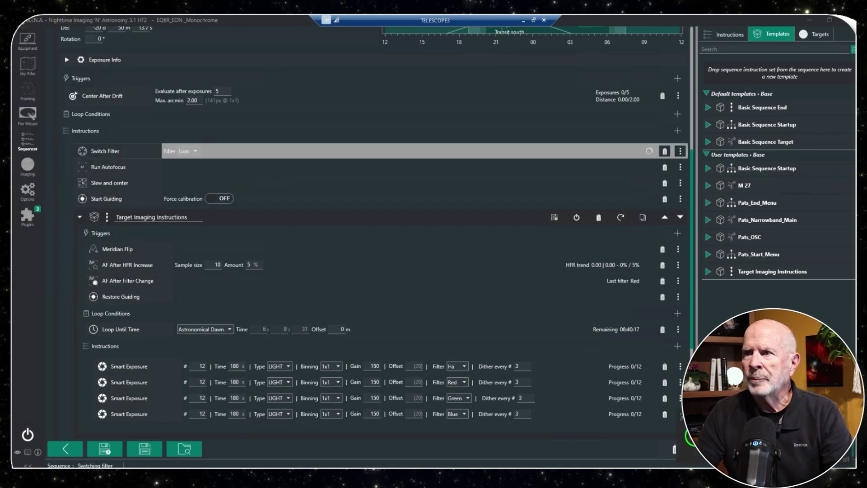
# Open the imaging view, move the Slew and center window off the image, and zoom in on the captured Helix Nebula.
pyautogui.click(30, 164)
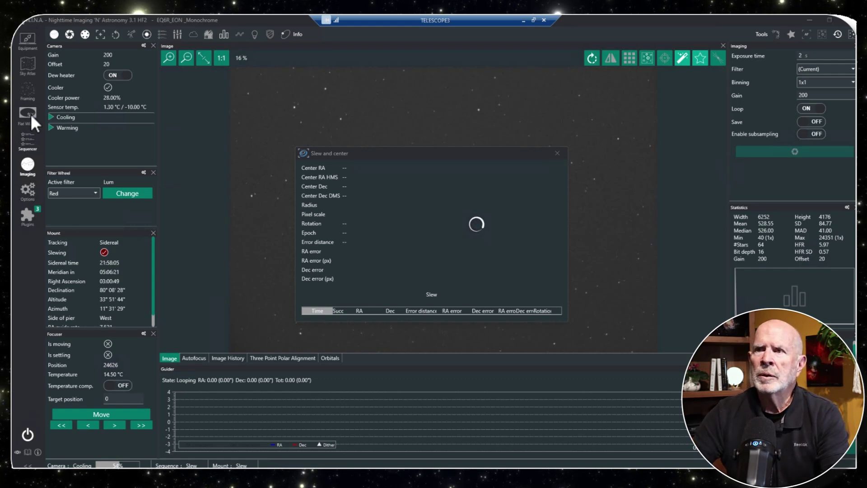
pyautogui.moveTo(395, 153); pyautogui.dragTo(616, 208)
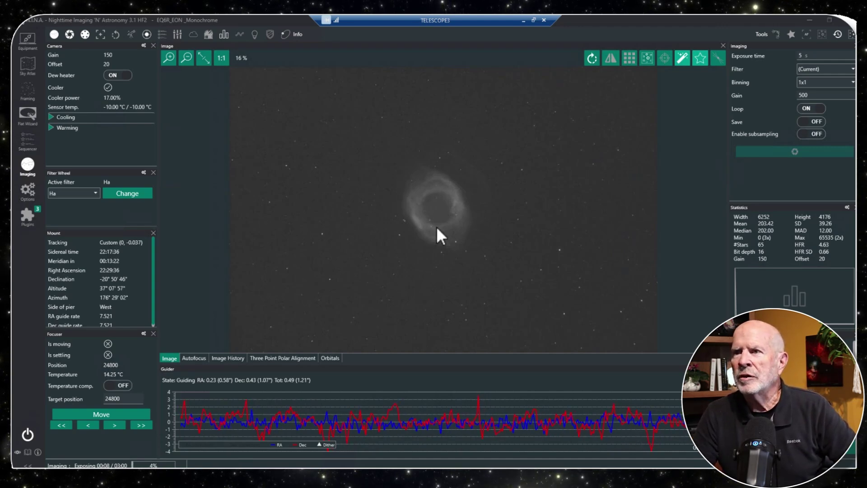
pyautogui.scroll(3, 436, 227)
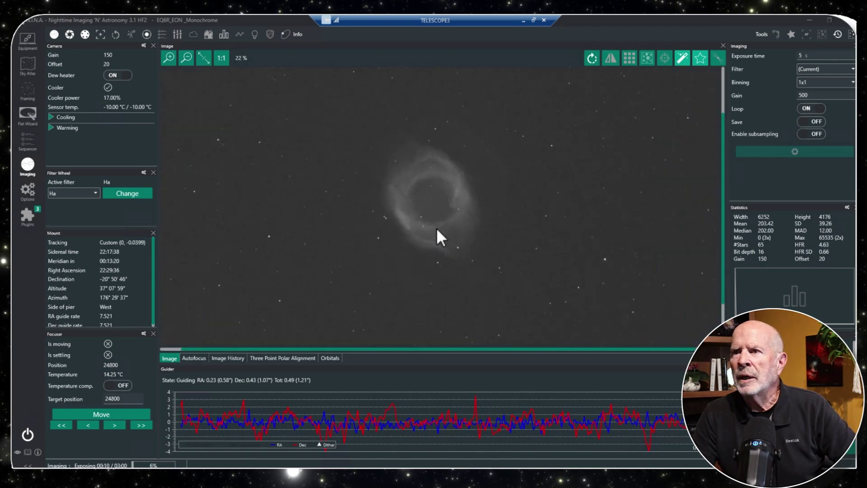
# Inspect the nebula's ring up close in the captured frame and return to a wider view of it.
pyautogui.scroll(4, 436, 227)
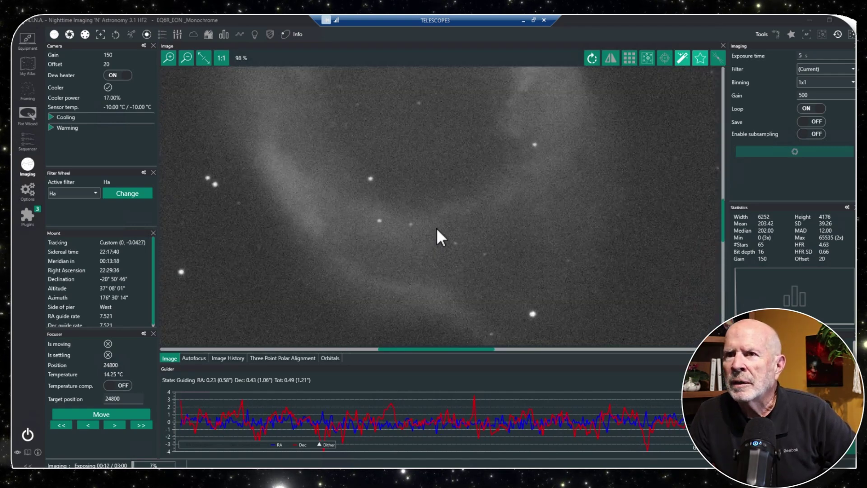
pyautogui.scroll(1, 436, 228)
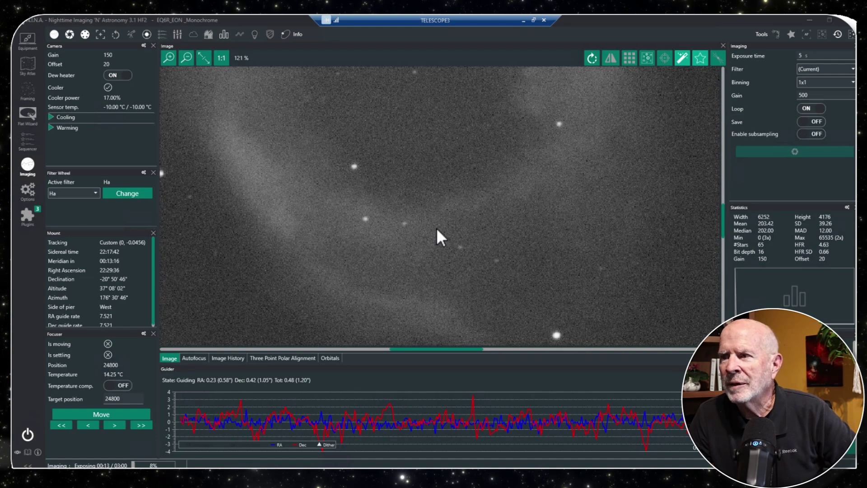
pyautogui.moveTo(383, 93); pyautogui.dragTo(389, 217)
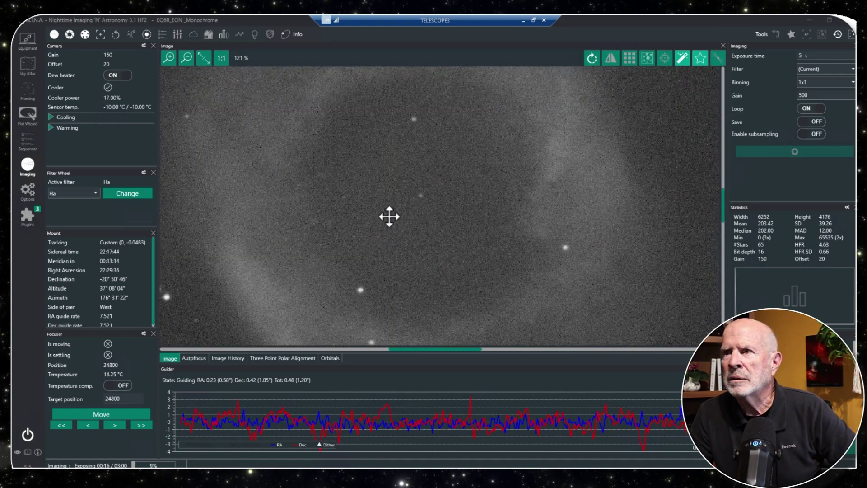
pyautogui.scroll(-4, 444, 235)
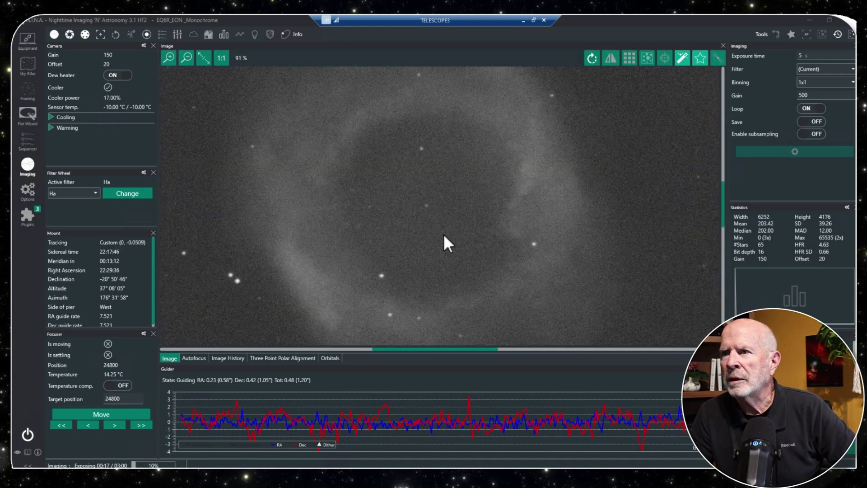
pyautogui.scroll(-5, 443, 235)
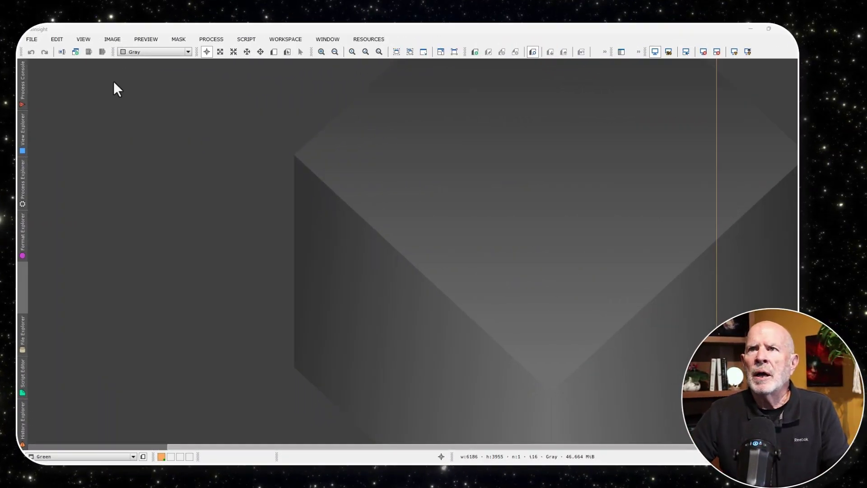
# Switch to PixInsight and launch the WeightedBatchPreprocessing script.
pyautogui.click(245, 41)
pyautogui.moveTo(264, 54)
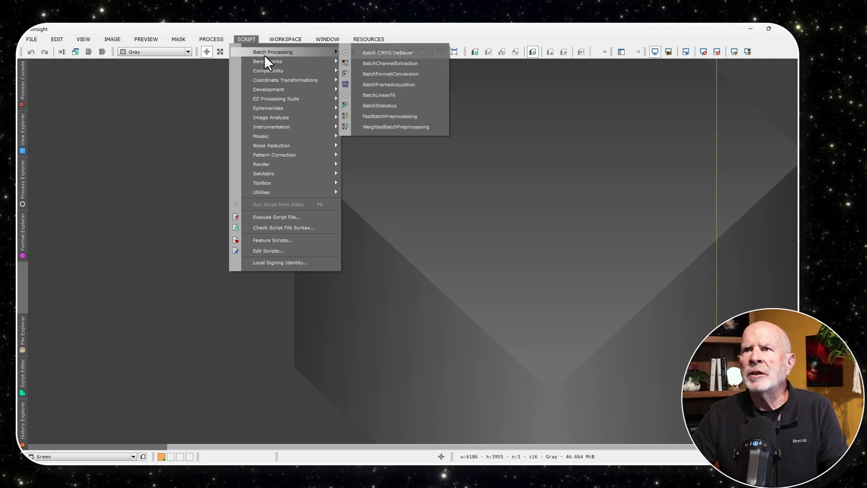
pyautogui.click(390, 128)
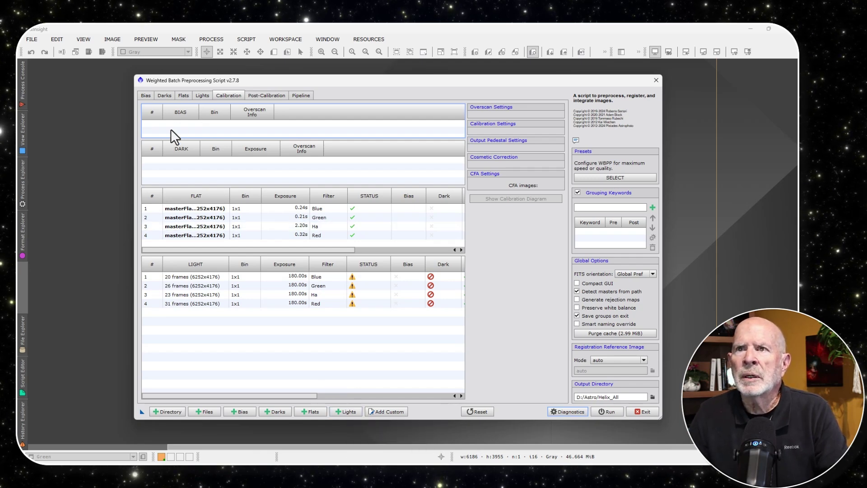
# Review the loaded light frames for the Blue, Green, Ha and Red filters, and the flat frames with their master flats.
pyautogui.click(199, 96)
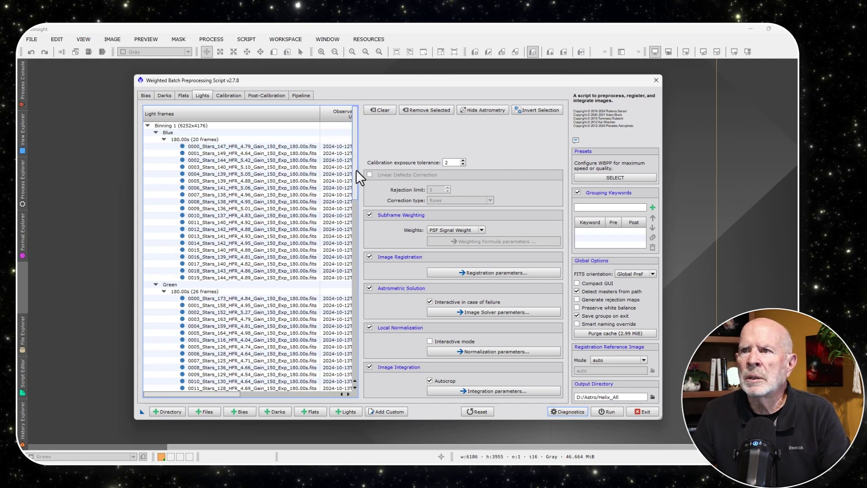
pyautogui.moveTo(354, 171); pyautogui.dragTo(391, 326)
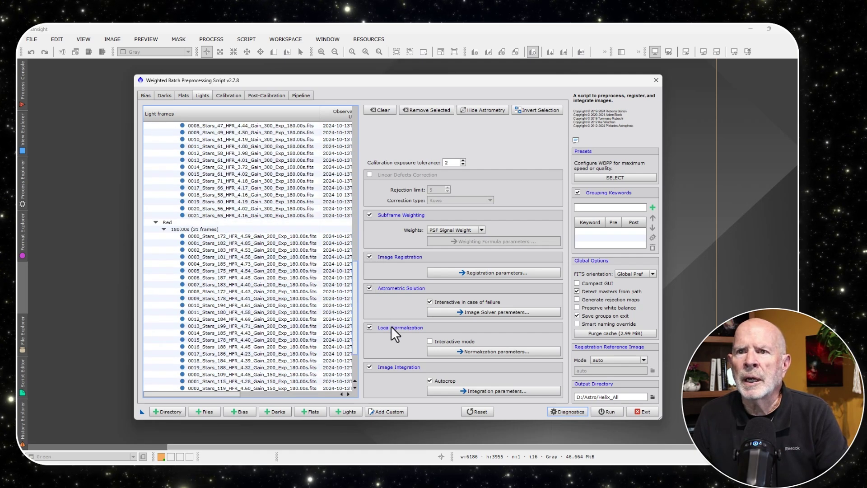
pyautogui.scroll(7, 167, 226)
pyautogui.scroll(-2, 374, 253)
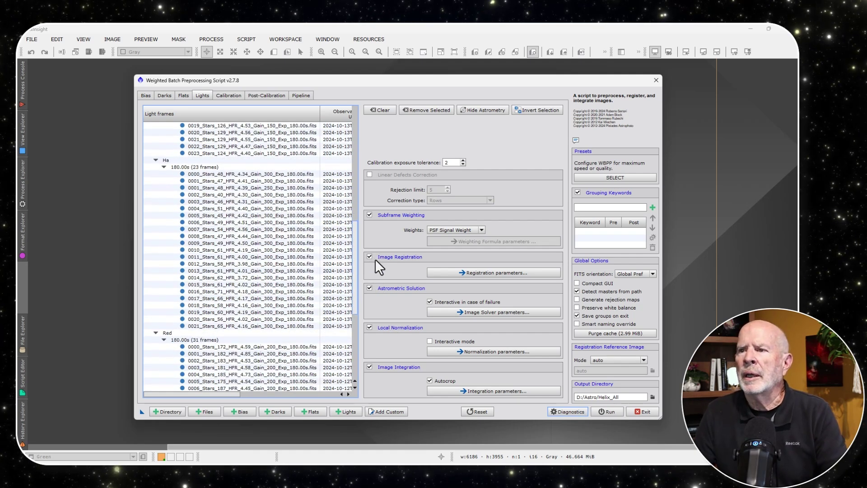
pyautogui.click(183, 95)
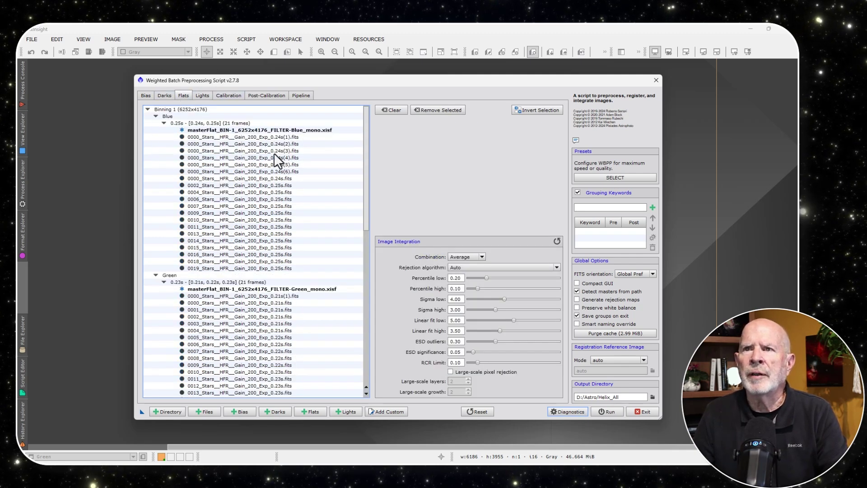
pyautogui.moveTo(367, 201); pyautogui.dragTo(281, 95)
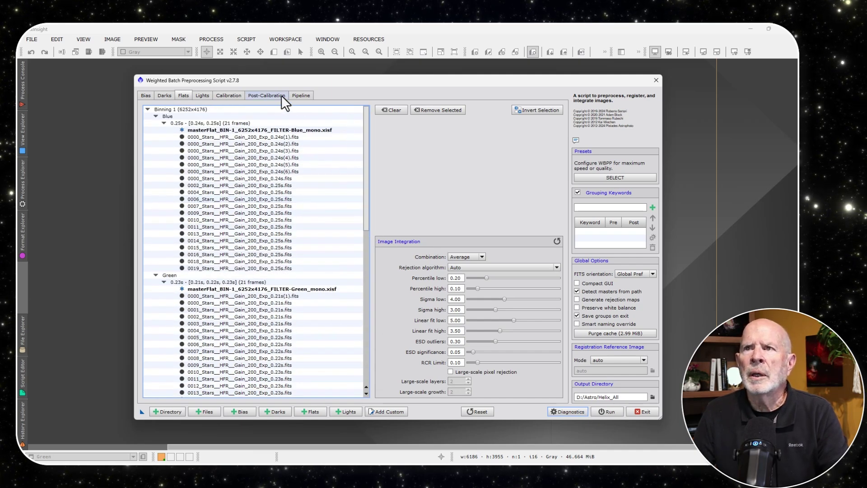
# Display the calibration overview and check the dark and flat settings of the Blue light frame group.
pyautogui.click(229, 96)
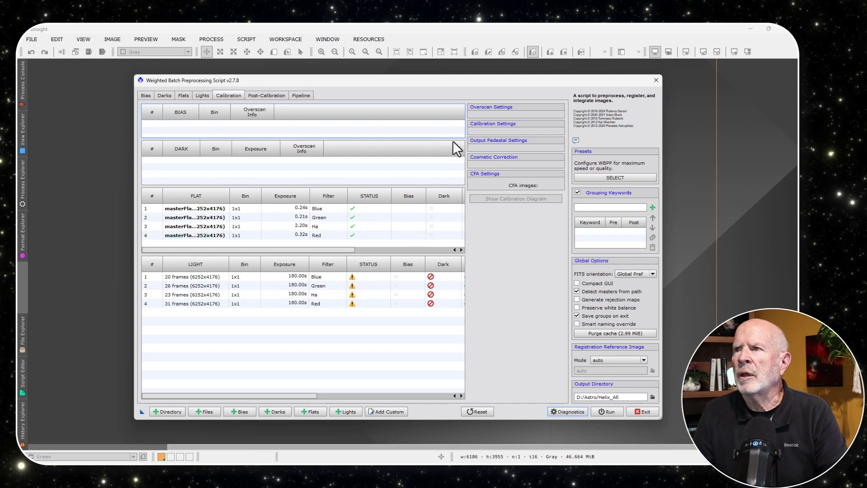
pyautogui.click(312, 277)
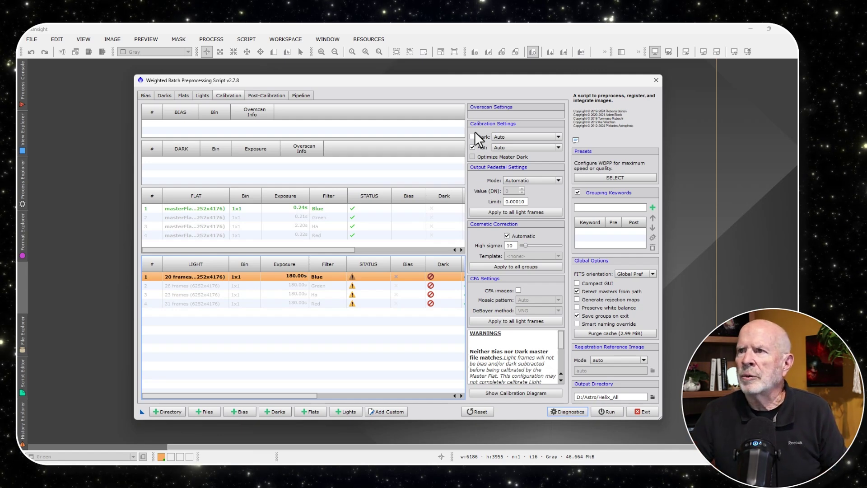
pyautogui.click(472, 148)
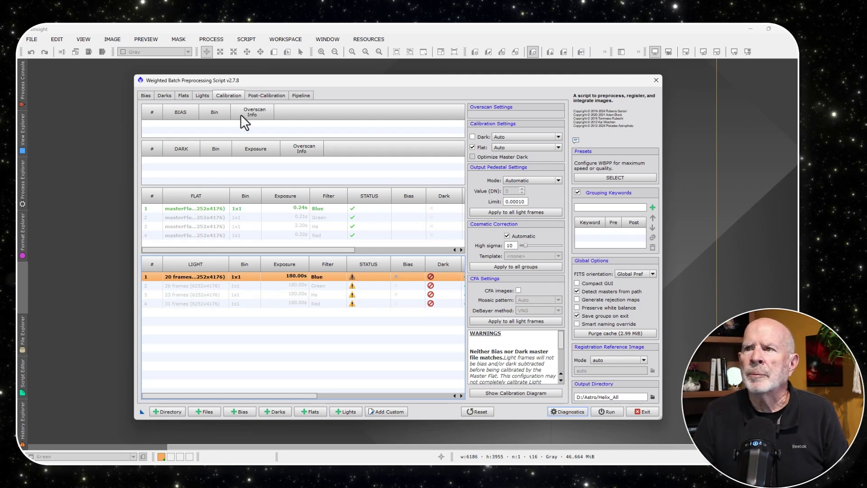
# Review the post-calibration drizzle settings of the light groups and apply the Blue group's drizzle configuration to all groups.
pyautogui.click(274, 96)
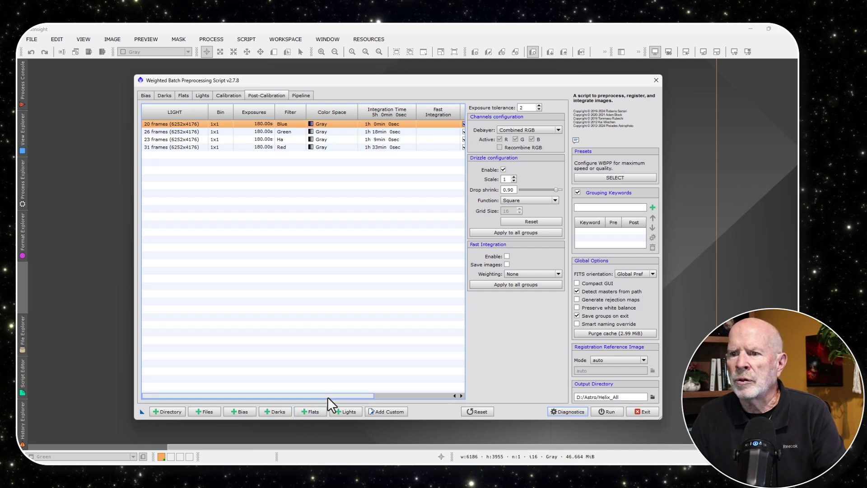
pyautogui.moveTo(327, 396); pyautogui.dragTo(390, 396)
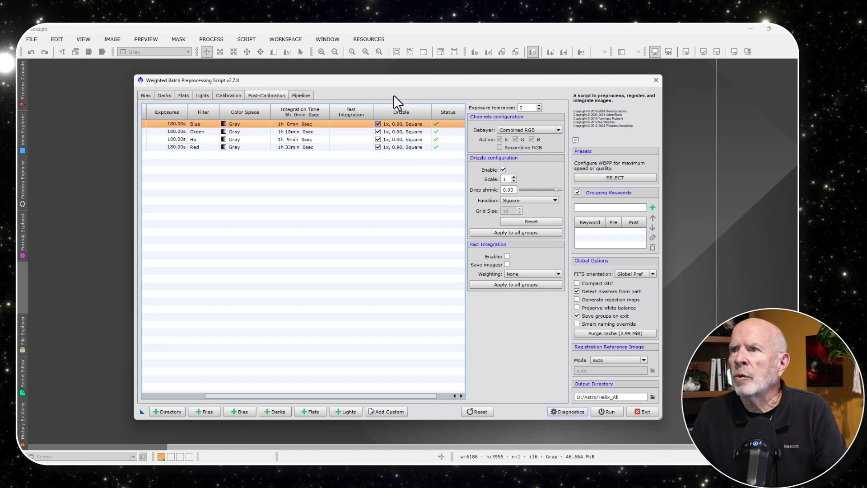
pyautogui.click(502, 233)
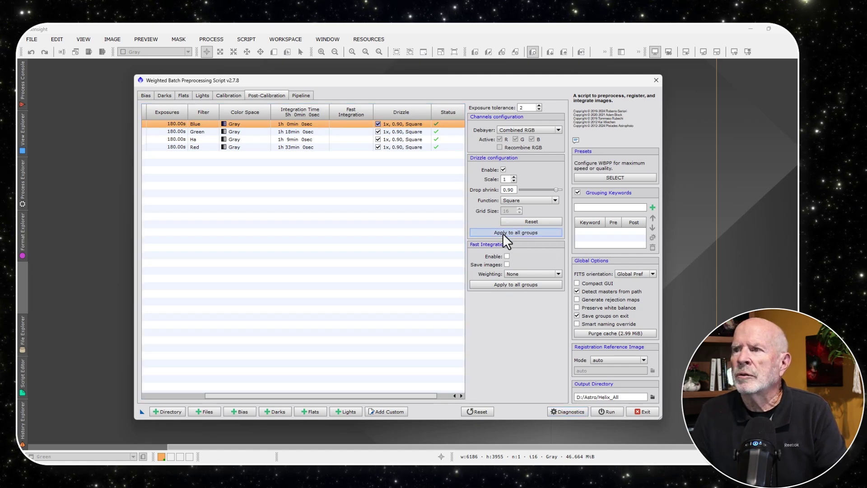
# Disable drizzle for all light groups and re-enable it for all of them.
pyautogui.click(503, 169)
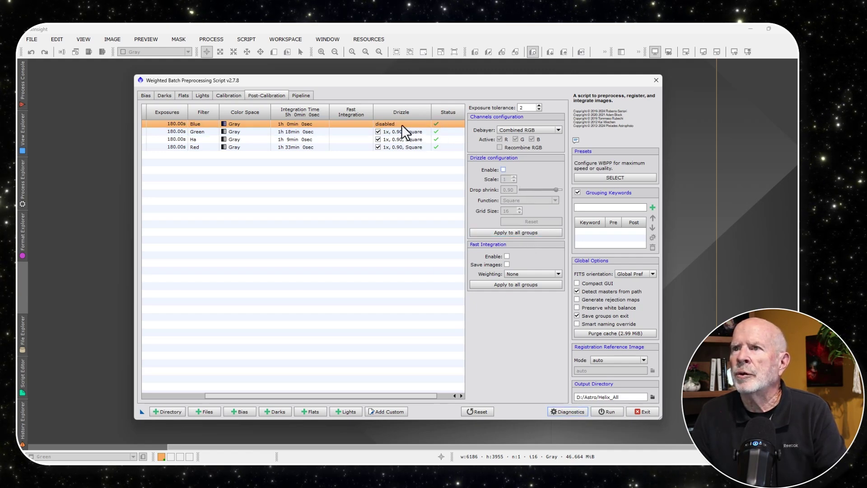
pyautogui.click(510, 232)
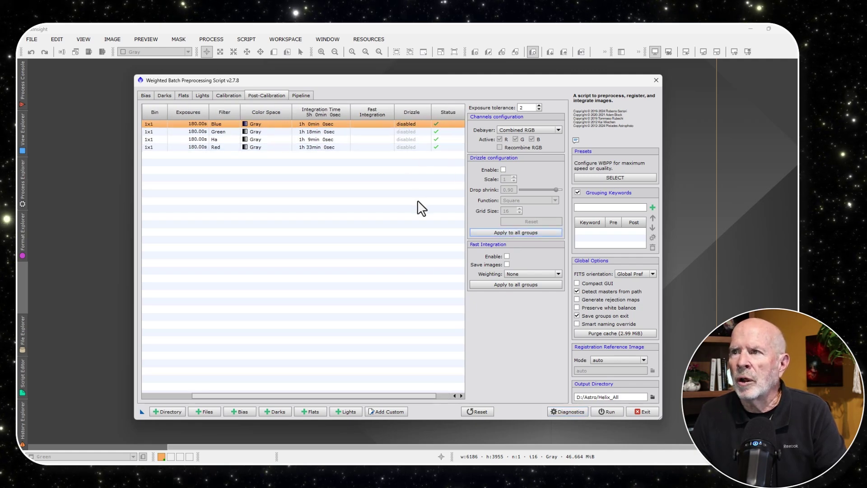
pyautogui.click(503, 169)
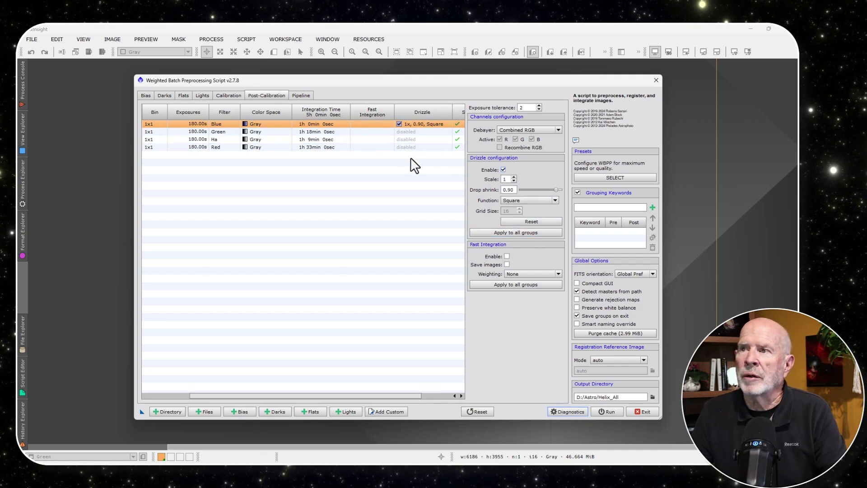
pyautogui.click(500, 233)
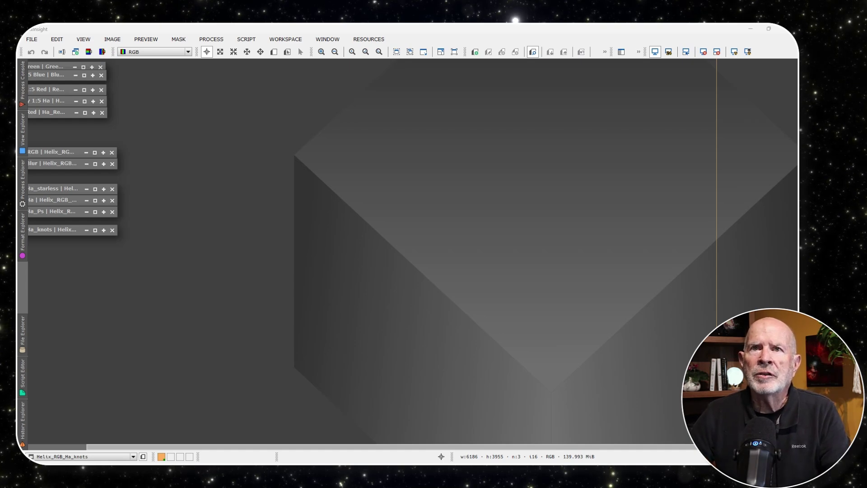
# Restore the iconized Green, Red, Blue, Ha and Ha_Red images one after another to compare the nebula in each filter.
pyautogui.doubleClick(59, 66)
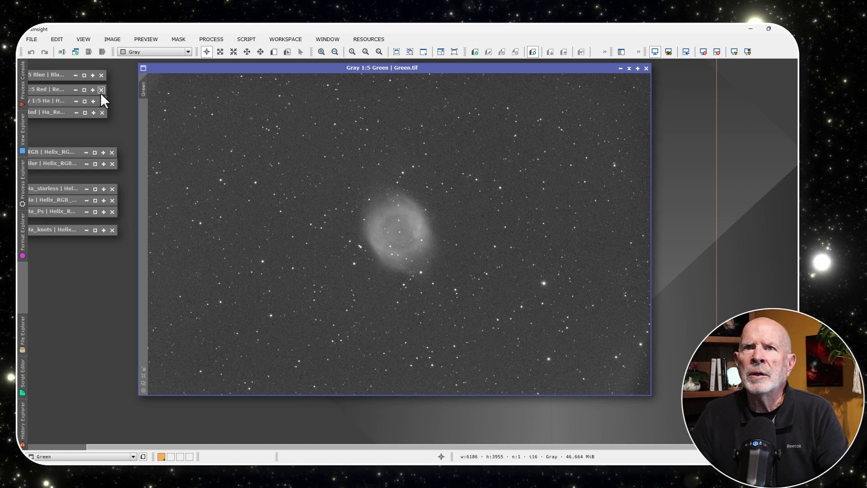
pyautogui.doubleClick(65, 89)
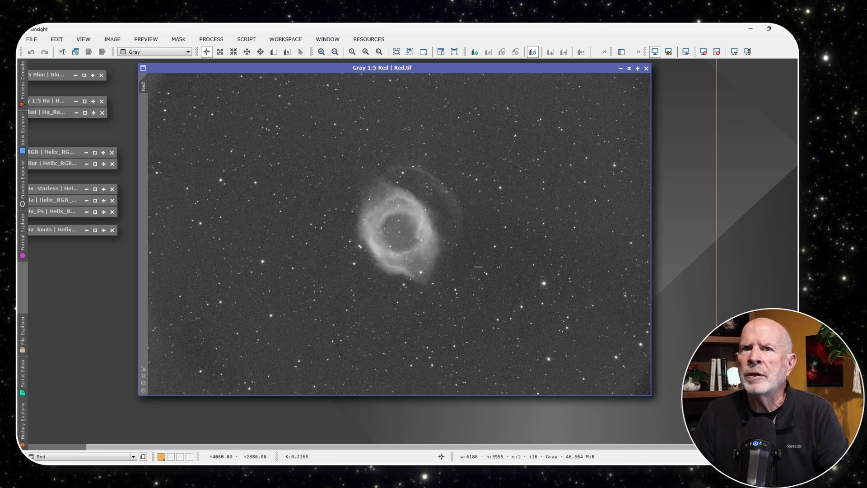
pyautogui.doubleClick(63, 78)
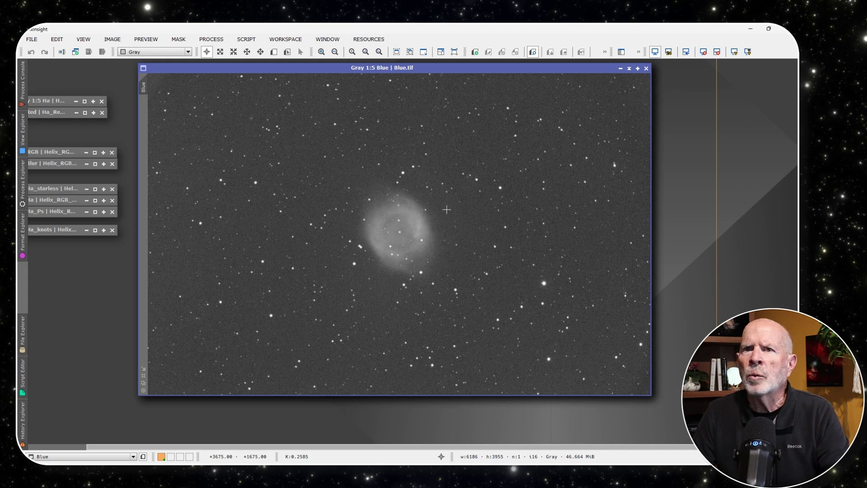
pyautogui.doubleClick(62, 101)
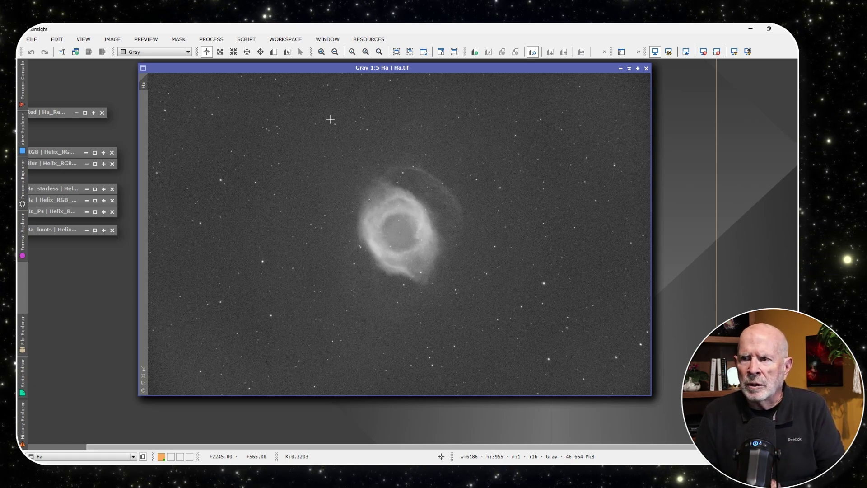
pyautogui.doubleClick(62, 113)
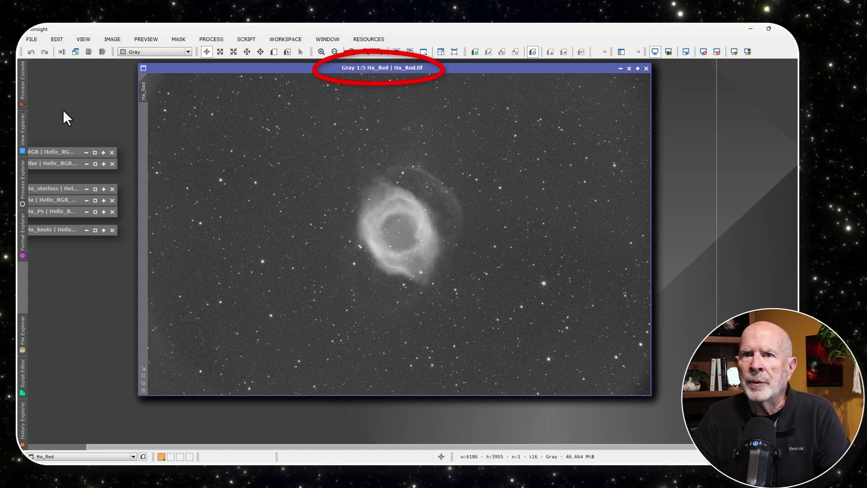
# Restore the Helix_RGB and Helix_RGB_Blur images and compare them side by side.
pyautogui.click(60, 151)
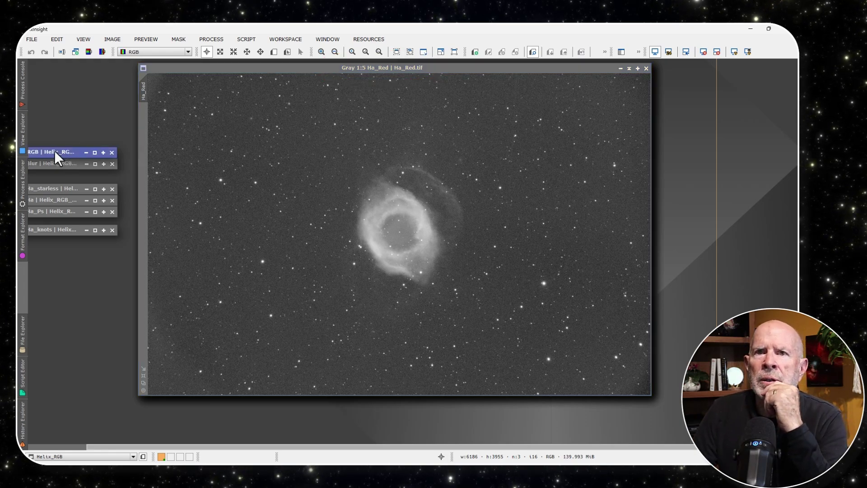
pyautogui.doubleClick(53, 150)
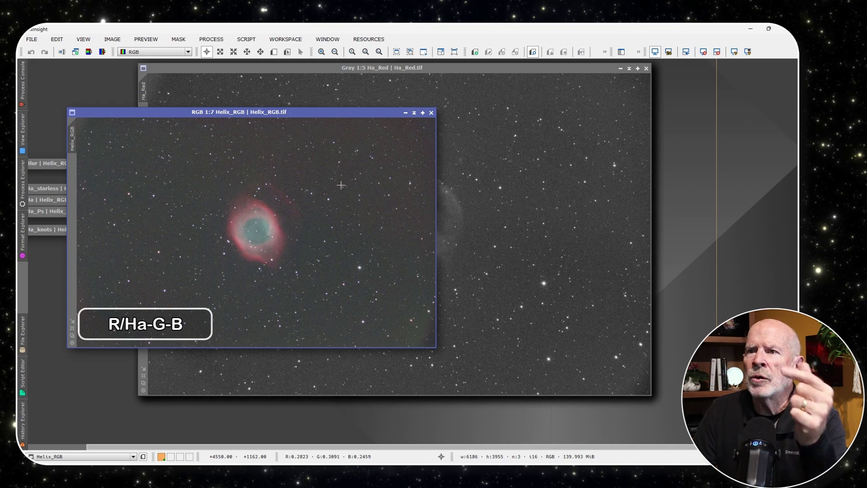
pyautogui.doubleClick(45, 164)
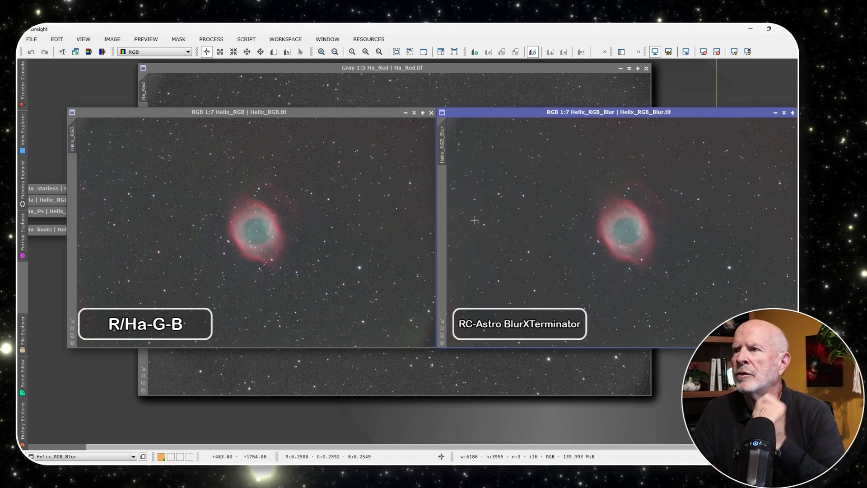